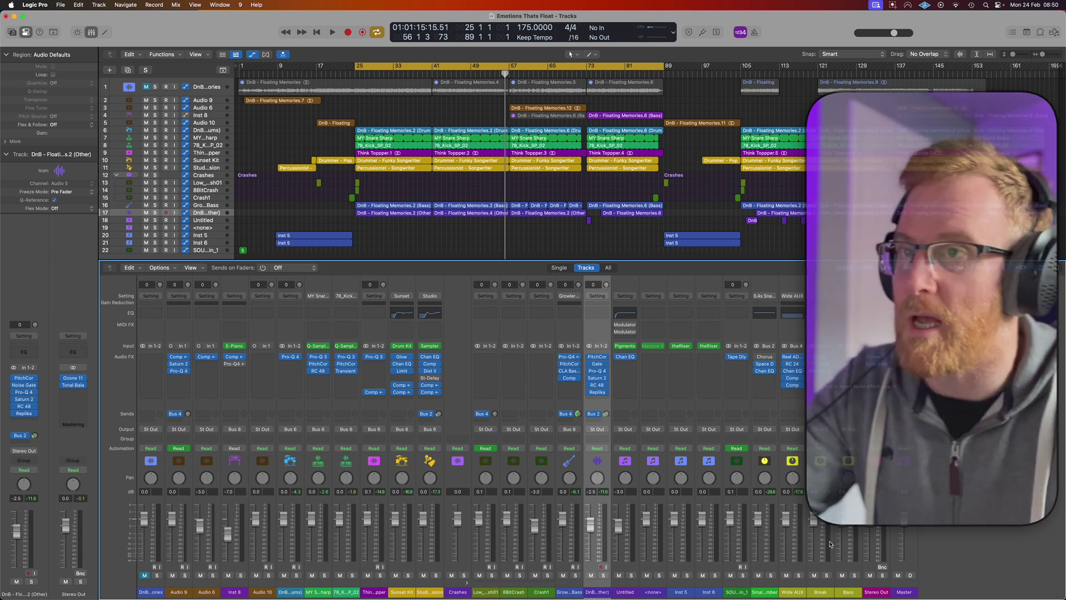
- Solo the Break bus, set the cycle range from bar 57 to bar 73, and audition the drums in that loop
{"action": "left_click", "coordinate": [826, 575]}
{"action": "left_click", "coordinate": [452, 65]}
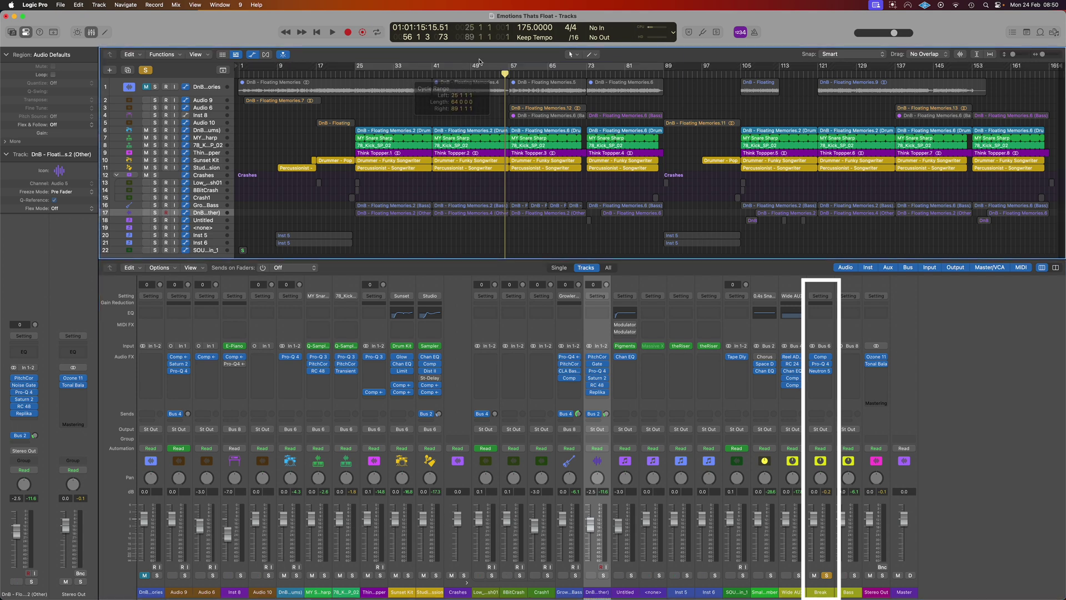
{"action": "left_click", "coordinate": [514, 67]}
{"action": "left_click_drag", "start_coordinate": [515, 68], "coordinate": [587, 68]}
{"action": "key", "text": "space"}
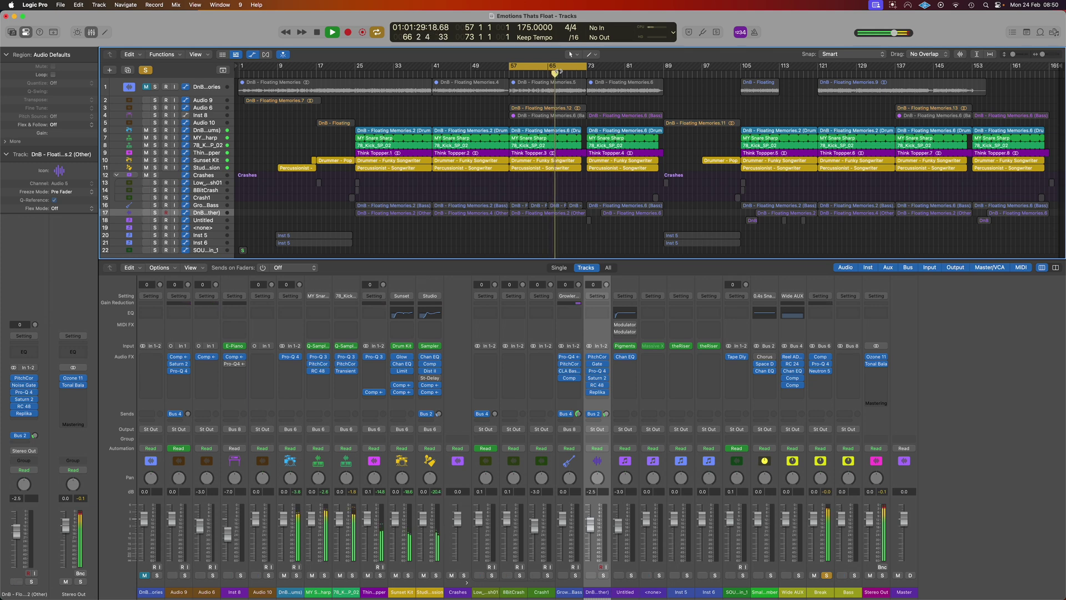
{"action": "key", "text": "space"}
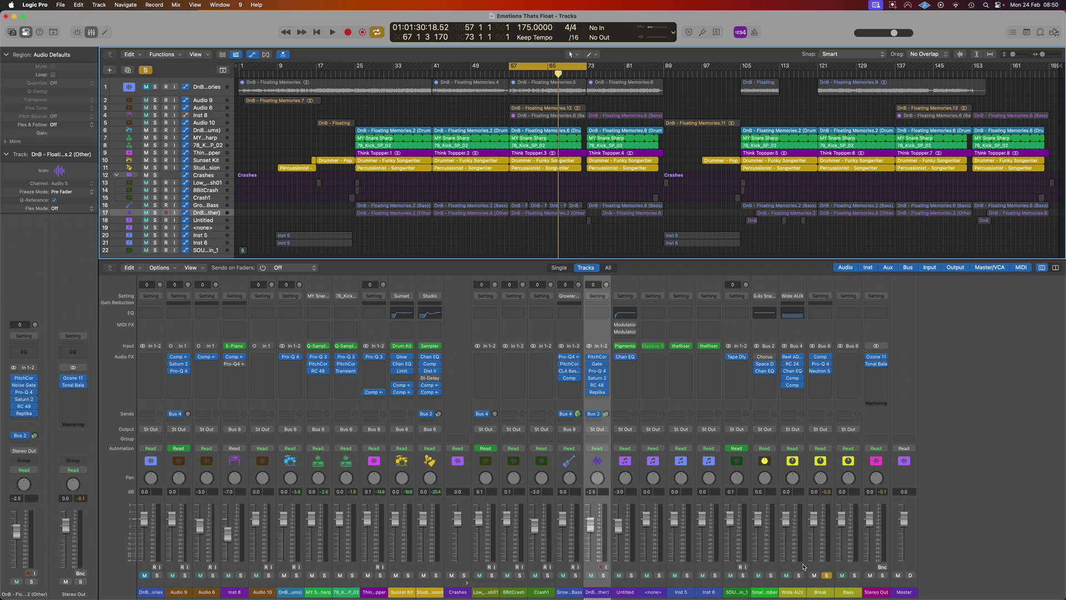
{"action": "key", "text": "space"}
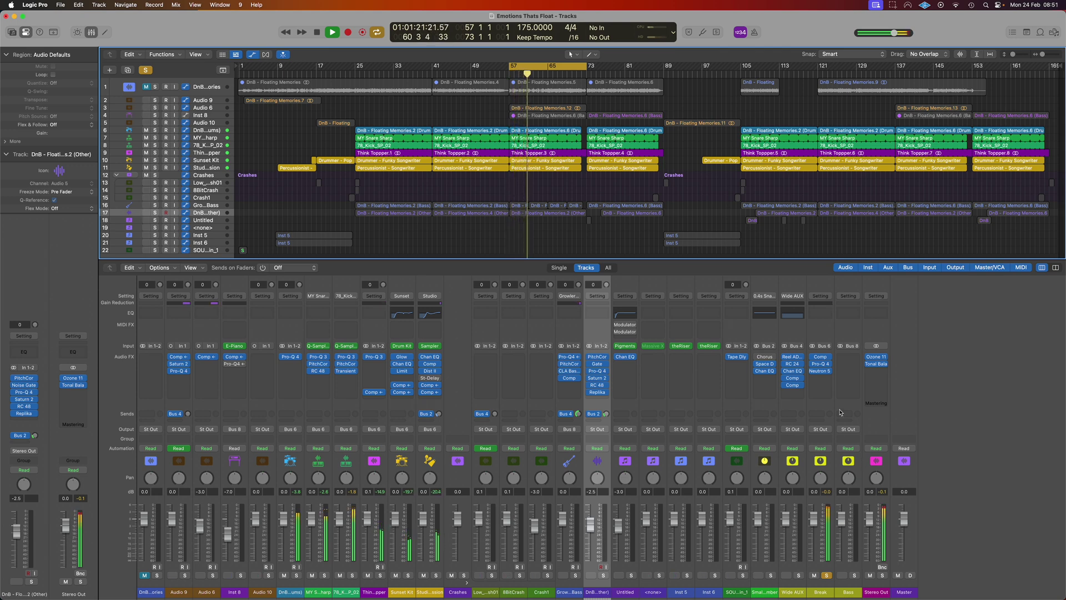
{"action": "key", "text": "space"}
- Open the Compressor on the Break bus, examine its settings during playback, and close it
{"action": "left_click", "coordinate": [821, 357]}
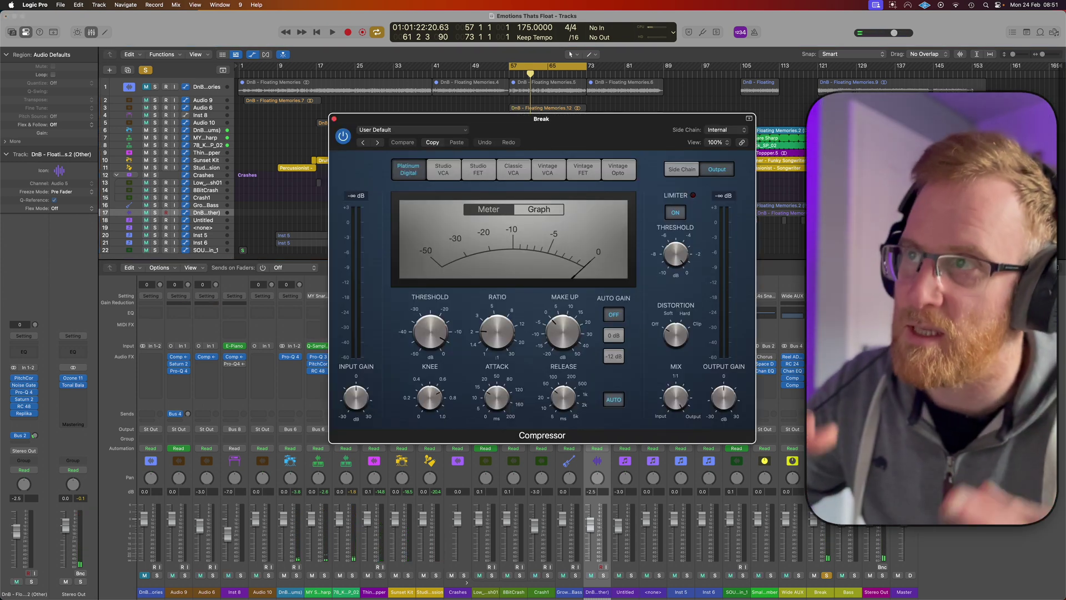
{"action": "key", "text": "space"}
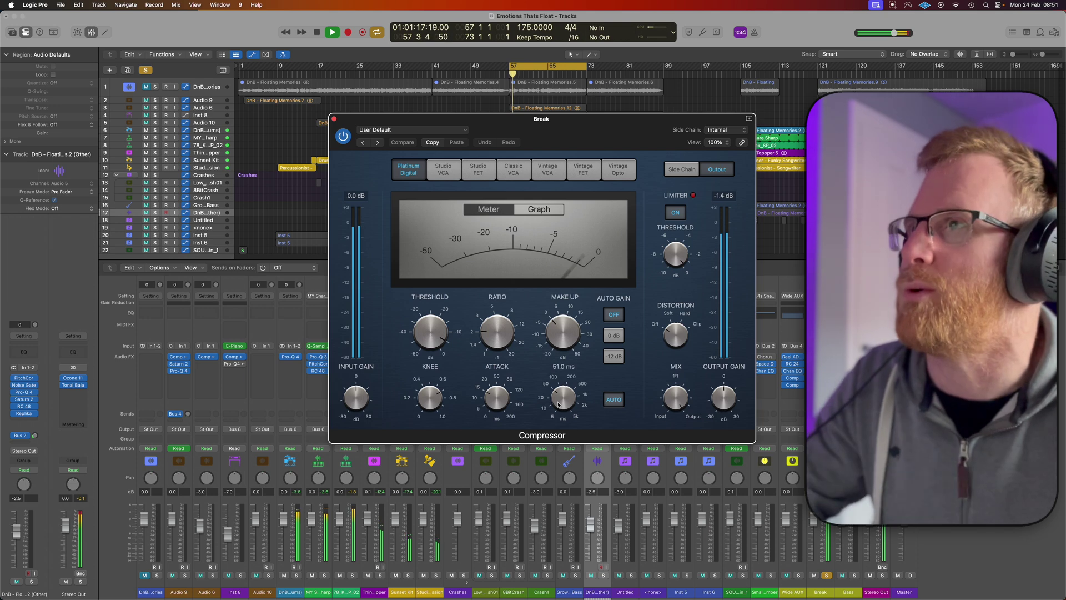
{"action": "key", "text": "space"}
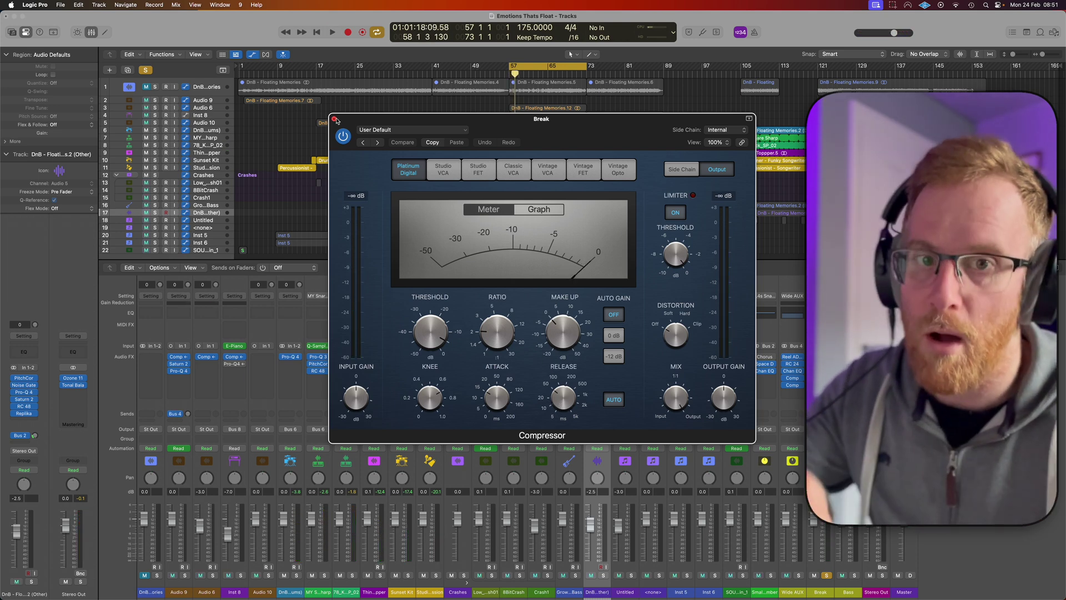
{"action": "left_click", "coordinate": [335, 120]}
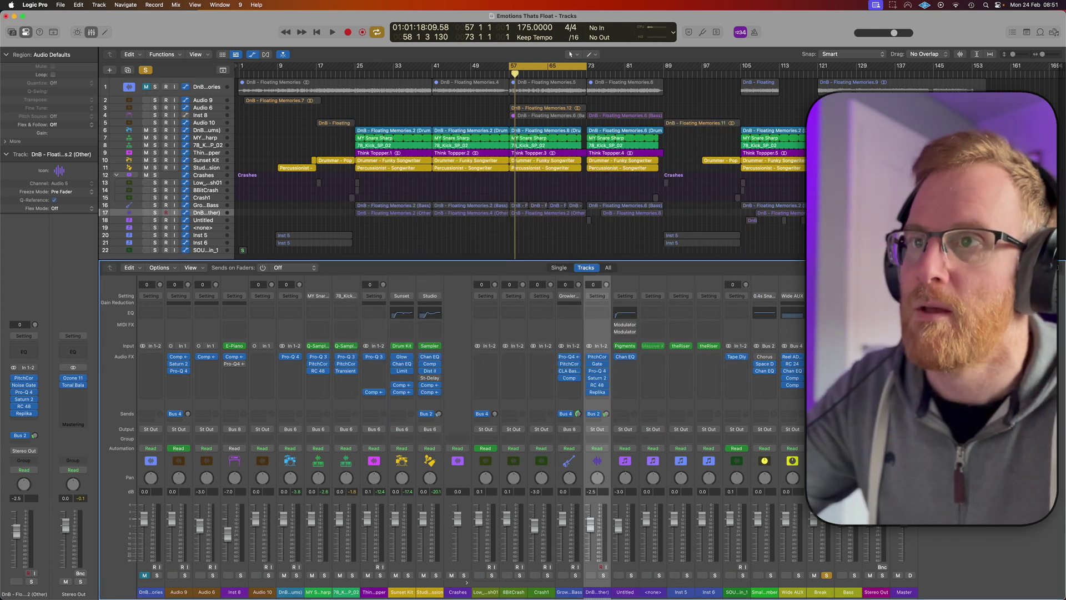
- Open the Pro-Q 4 on the Break bus, compare it bypassed and active during playback, and close it
{"action": "left_click", "coordinate": [820, 364]}
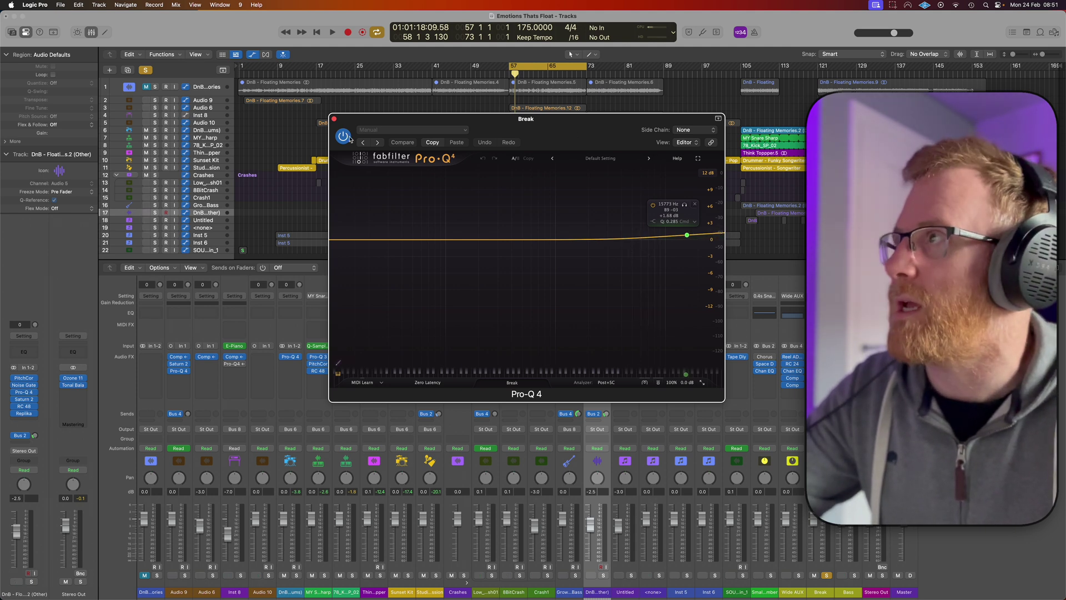
{"action": "key", "text": "space"}
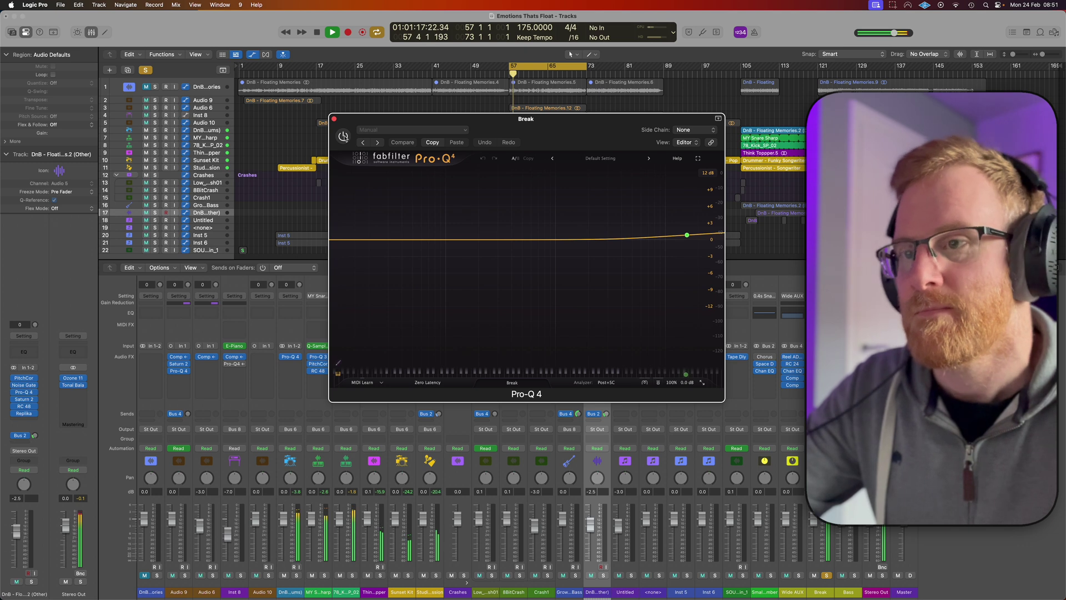
{"action": "left_click", "coordinate": [344, 137]}
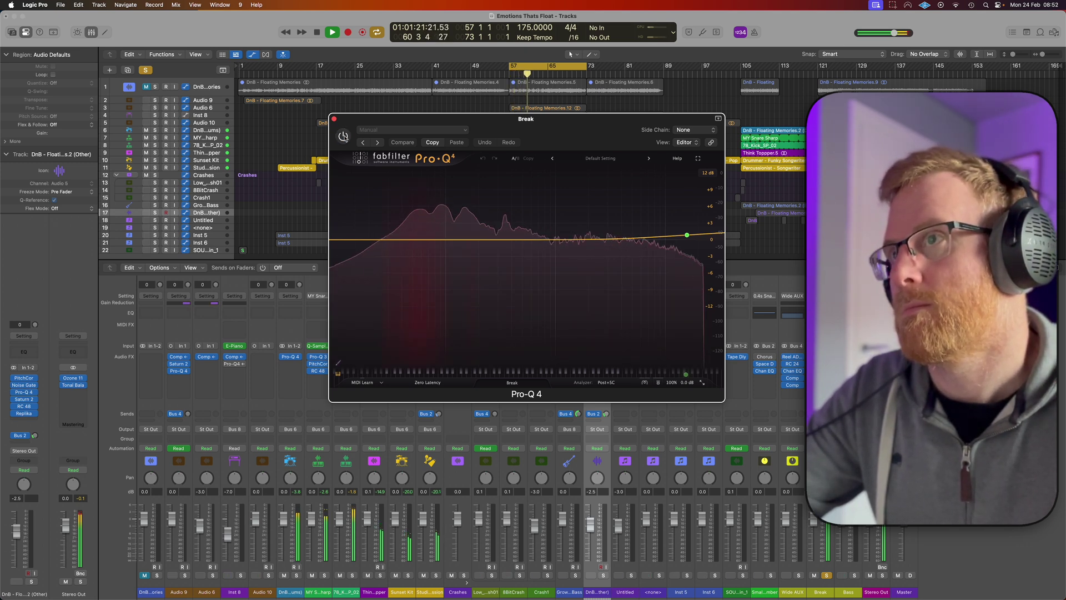
{"action": "left_click", "coordinate": [343, 137]}
{"action": "left_click", "coordinate": [344, 137]}
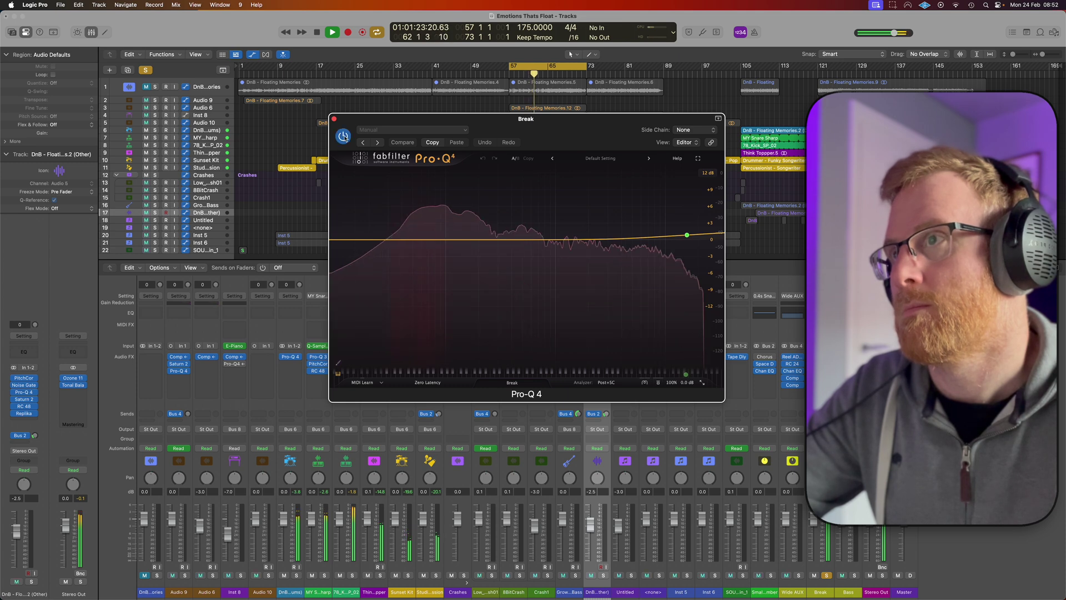
{"action": "key", "text": "space"}
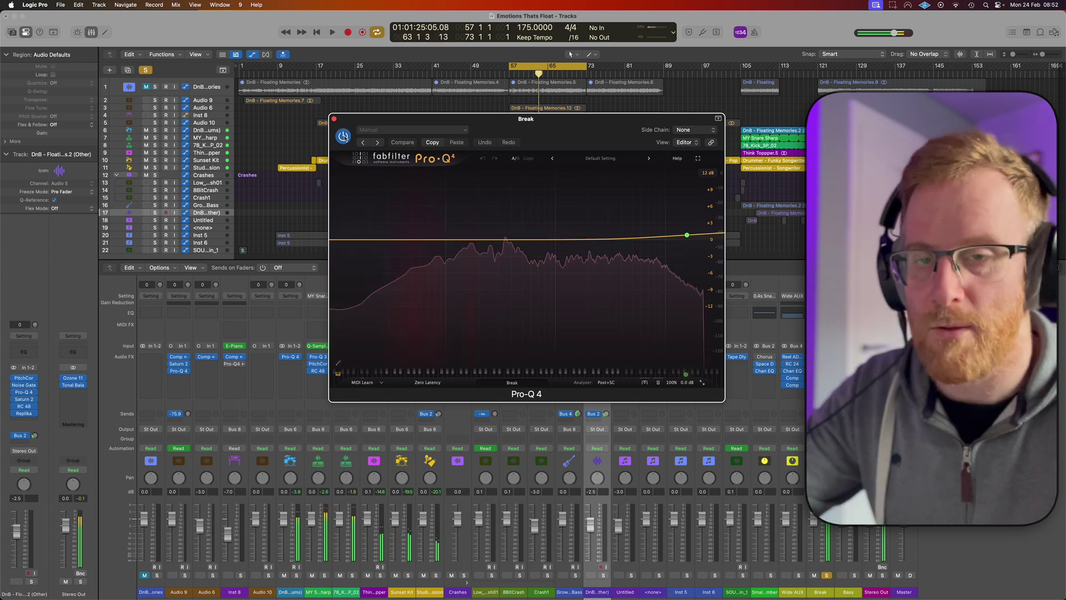
{"action": "left_click", "coordinate": [334, 120]}
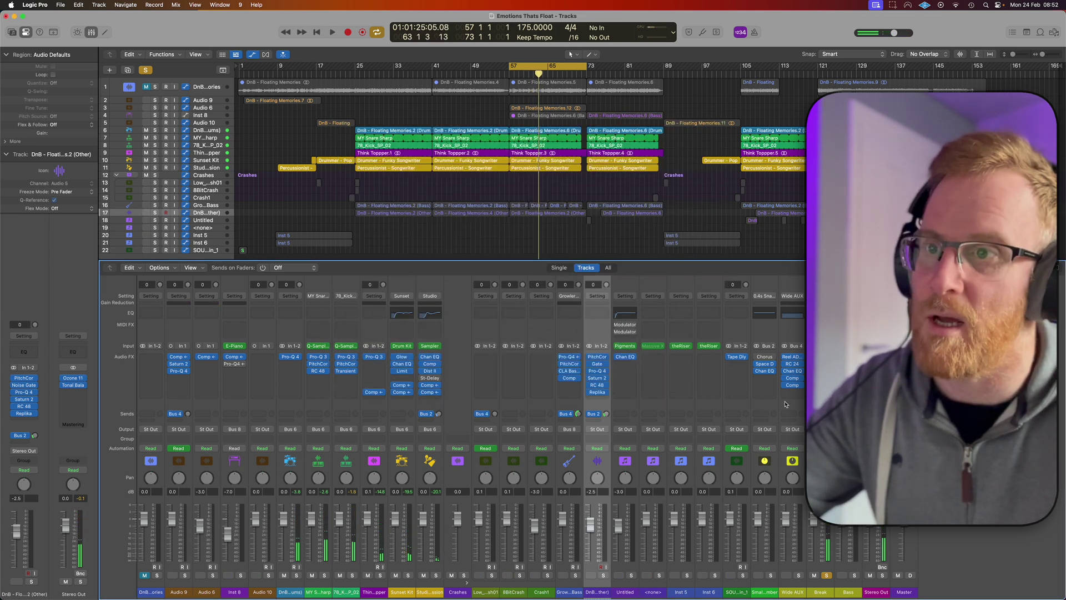
- Open the Neutron 5 Transient Shaper on the Break bus
{"action": "left_click", "coordinate": [820, 364]}
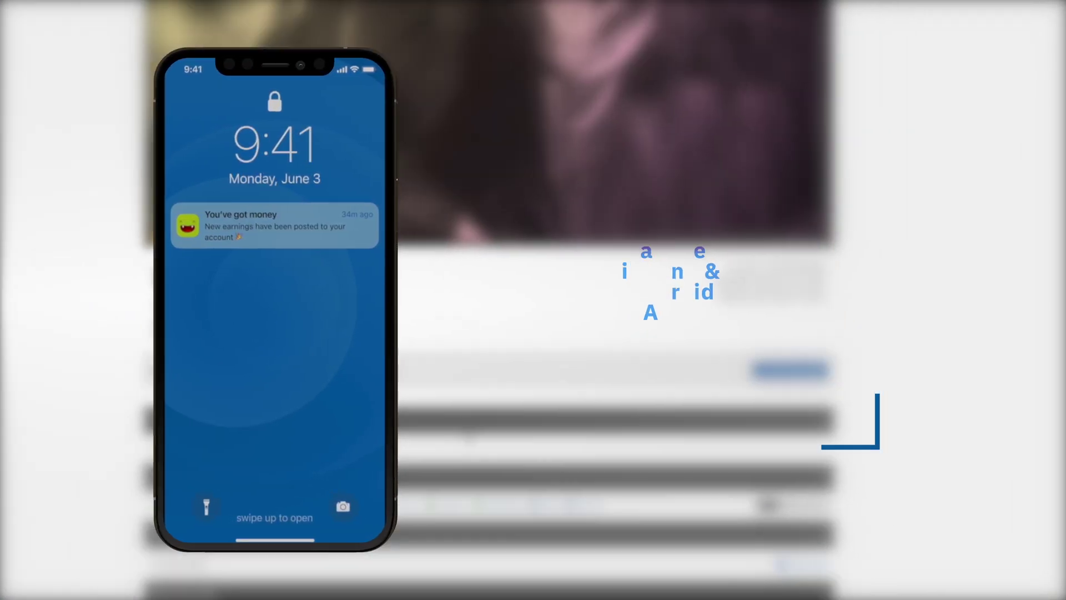
{"action": "scroll", "coordinate": [497, 410], "scroll_direction": "down", "scroll_amount": 8}
{"action": "scroll", "coordinate": [498, 410], "scroll_direction": "up", "scroll_amount": 3}
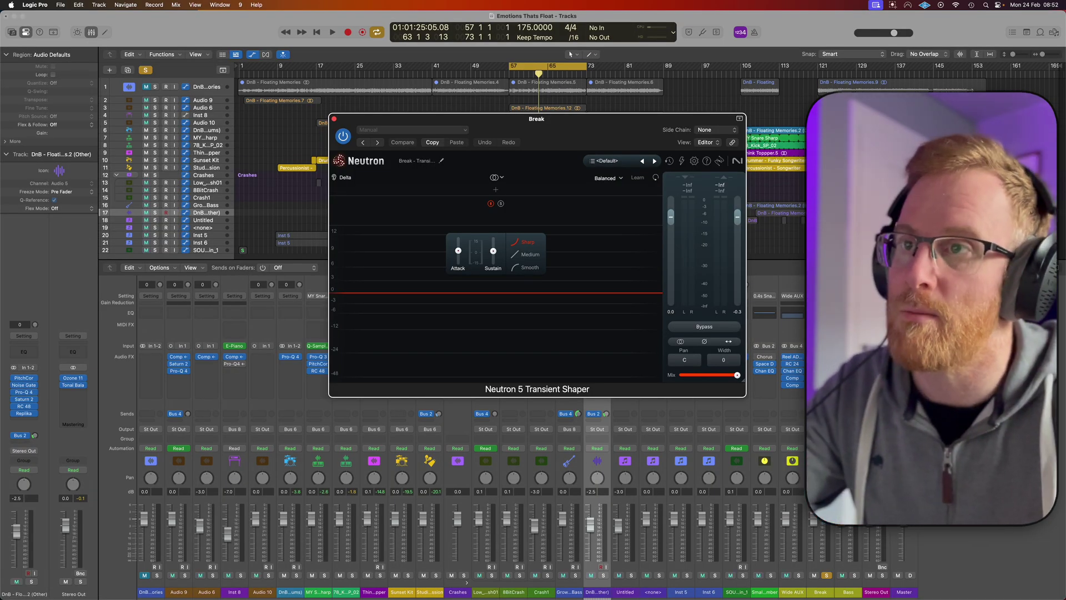
{"action": "left_click", "coordinate": [820, 364]}
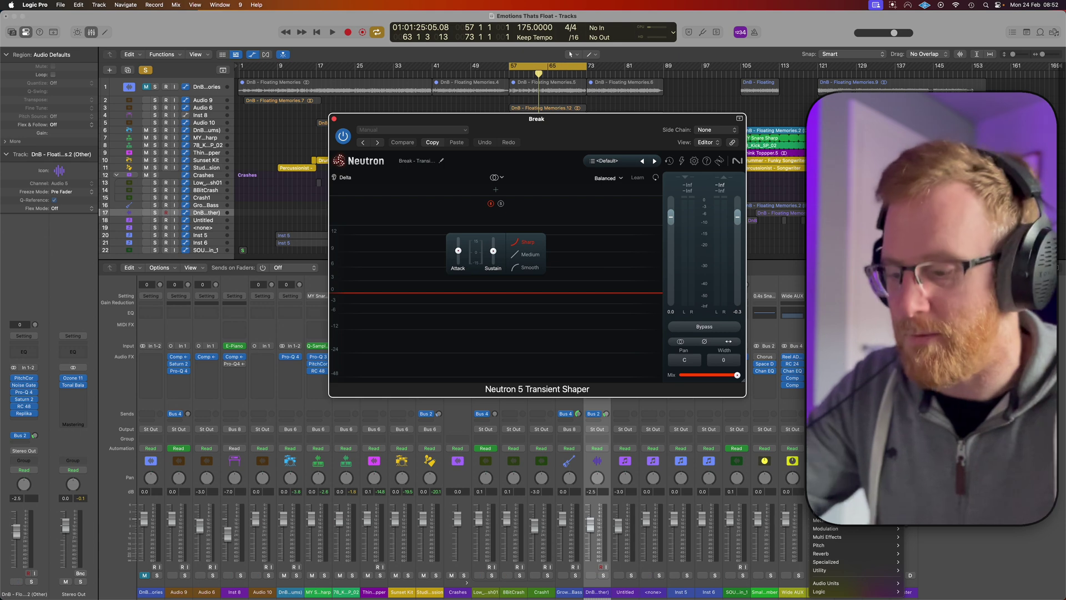
{"action": "key", "text": "Escape"}
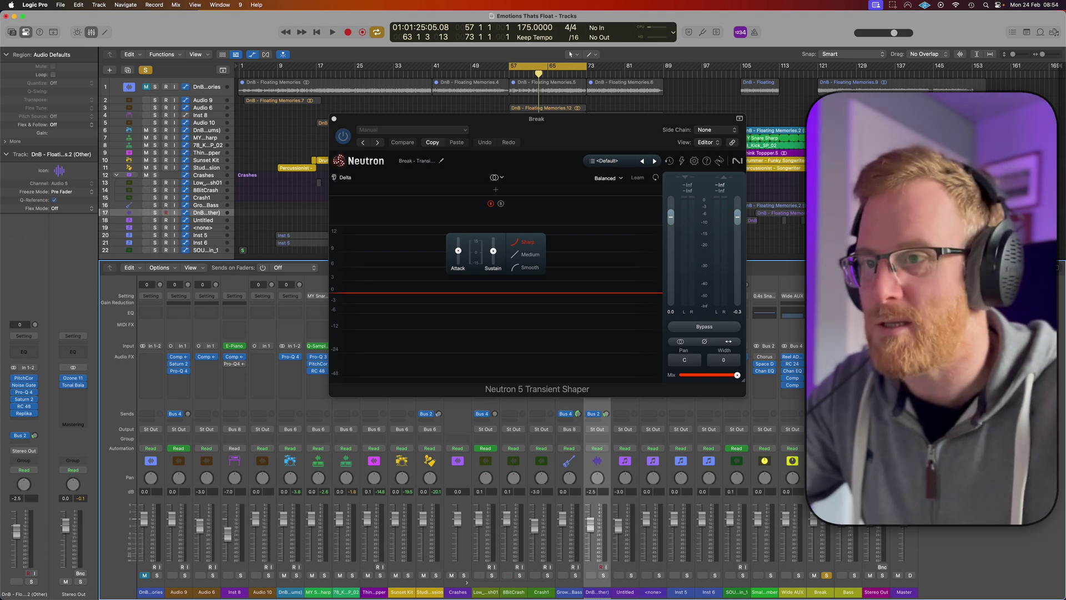
- Unsolo the Break bus during playback and listen to the loop in the full mix
{"action": "key", "text": "space"}
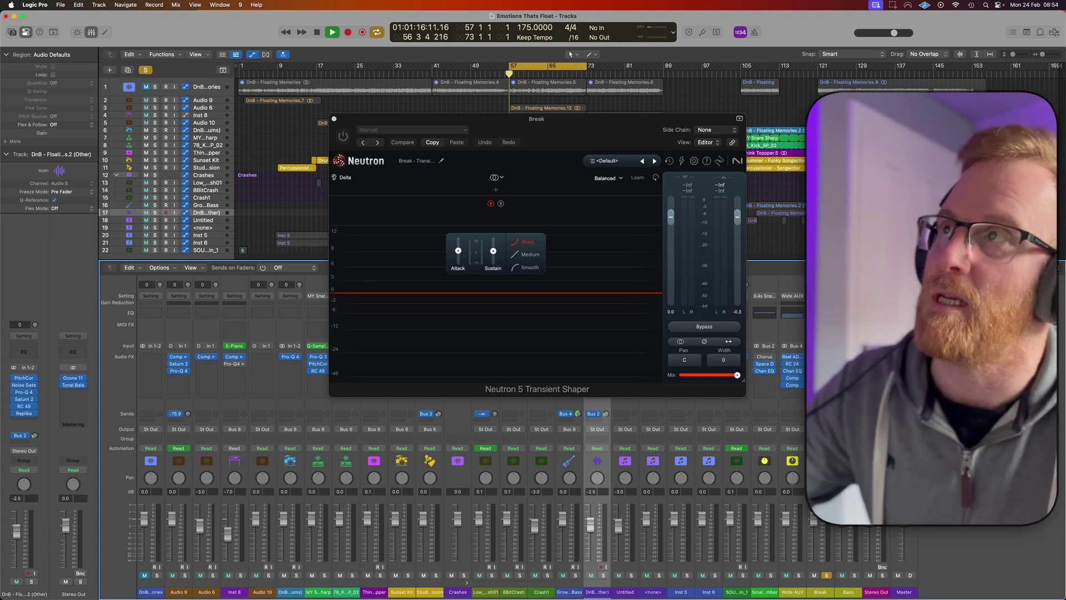
{"action": "left_click", "coordinate": [826, 575]}
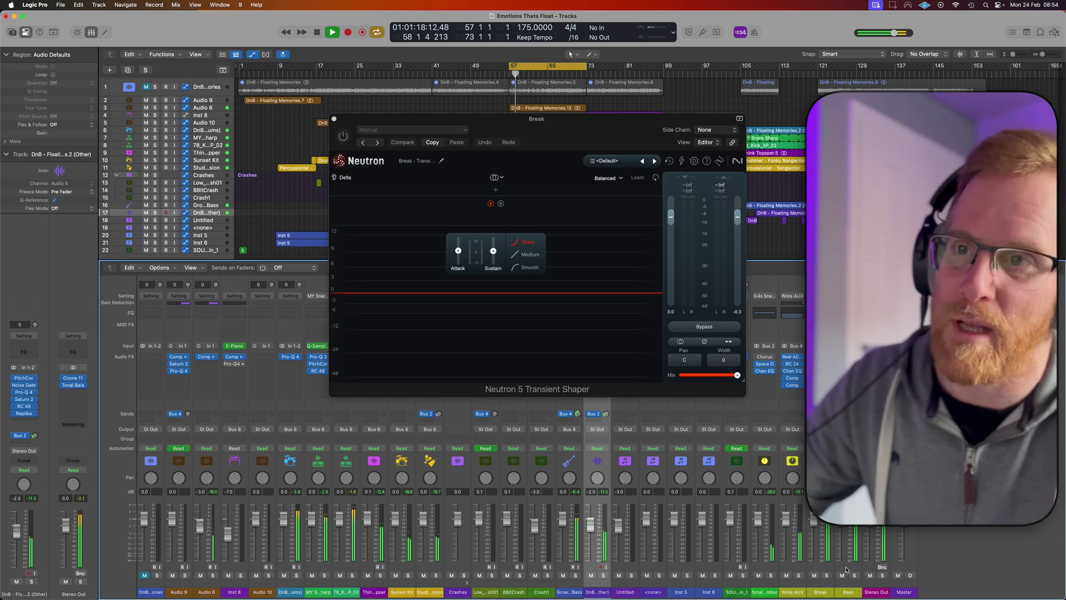
{"action": "key", "text": "space"}
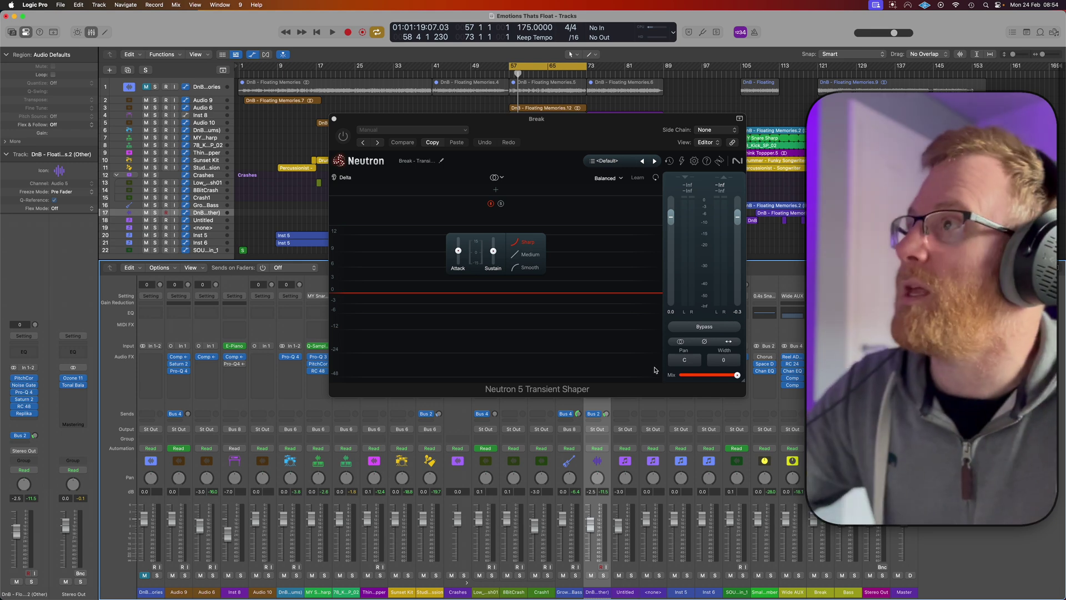
{"action": "key", "text": "space"}
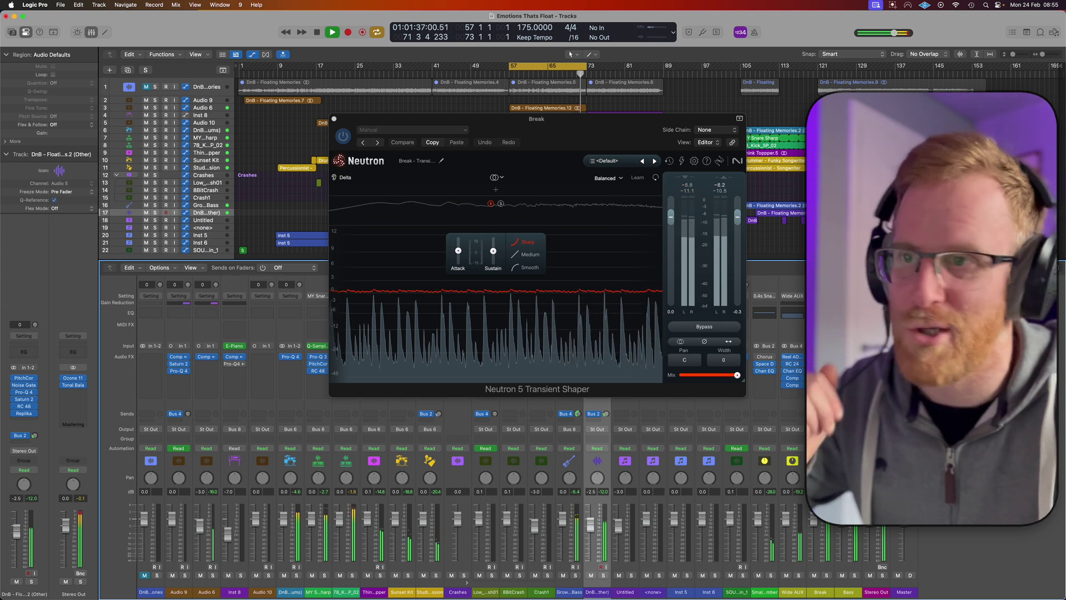
{"action": "key", "text": "space"}
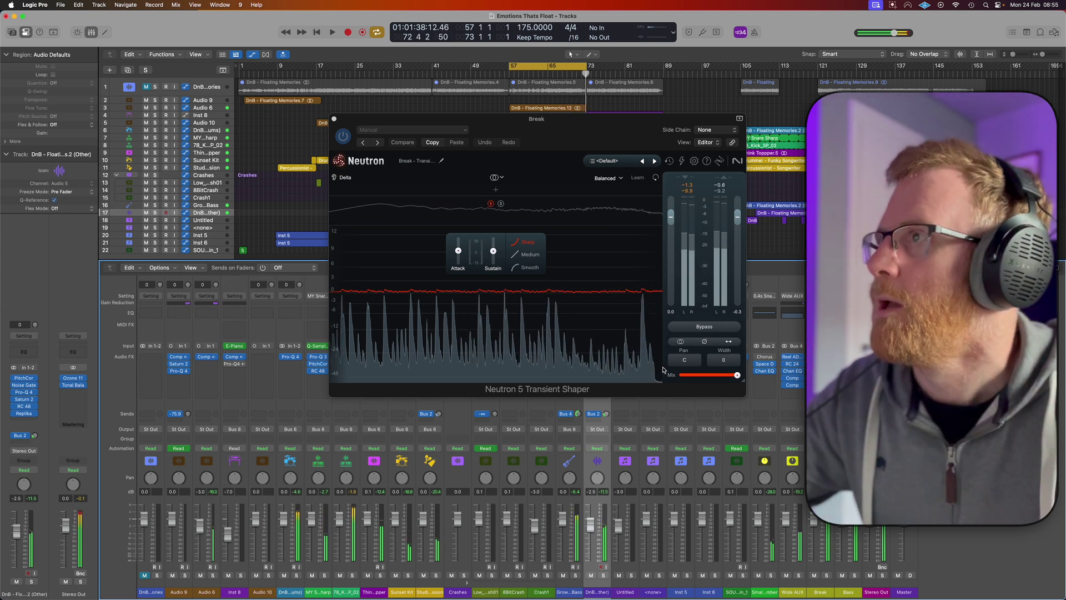
- Try lowering and raising the Transient Shaper's attack on the Break bus while the loop plays
{"action": "mouse_move", "coordinate": [458, 251]}
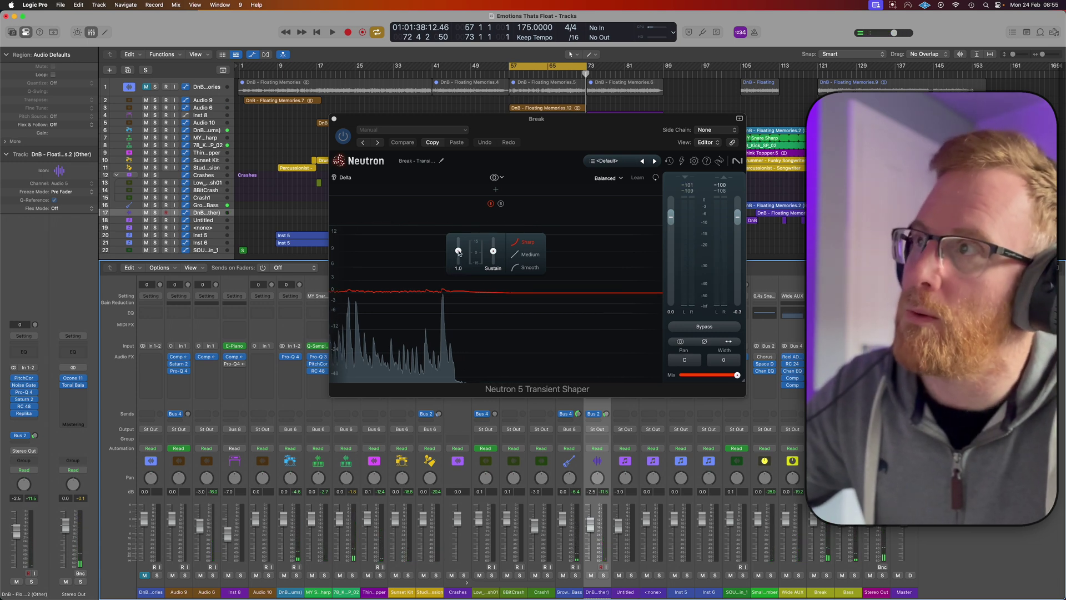
{"action": "left_click_drag", "start_coordinate": [459, 255], "coordinate": [458, 265]}
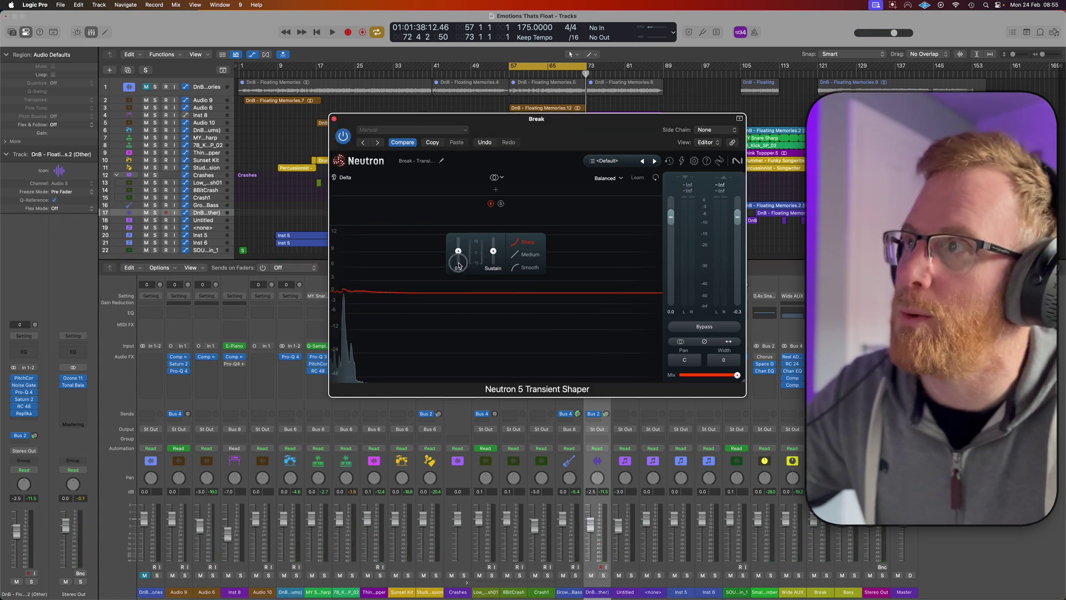
{"action": "key", "text": "space"}
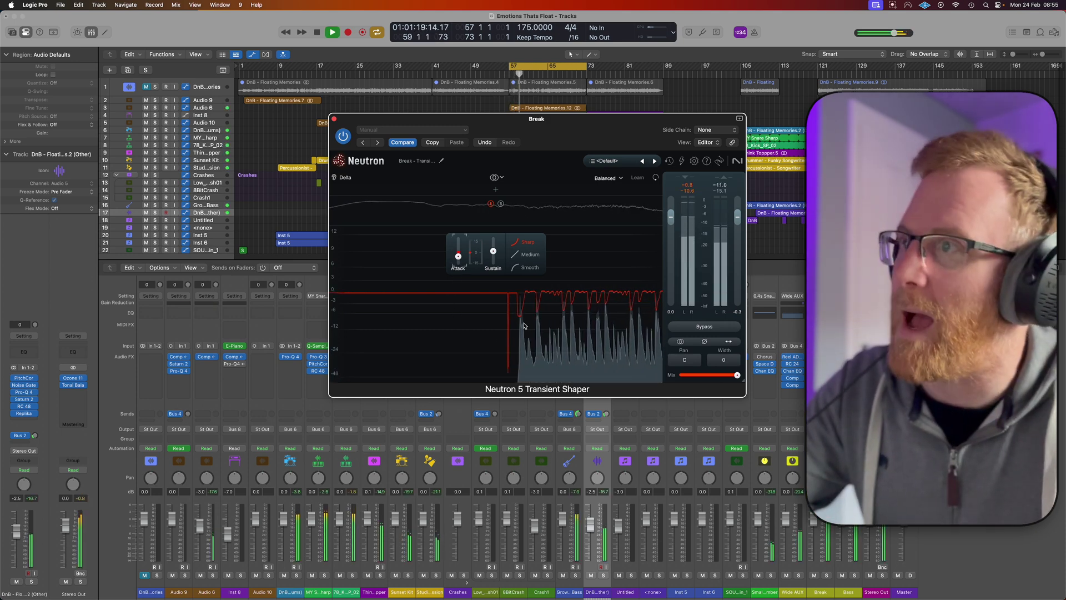
{"action": "left_click_drag", "start_coordinate": [458, 256], "coordinate": [455, 165]}
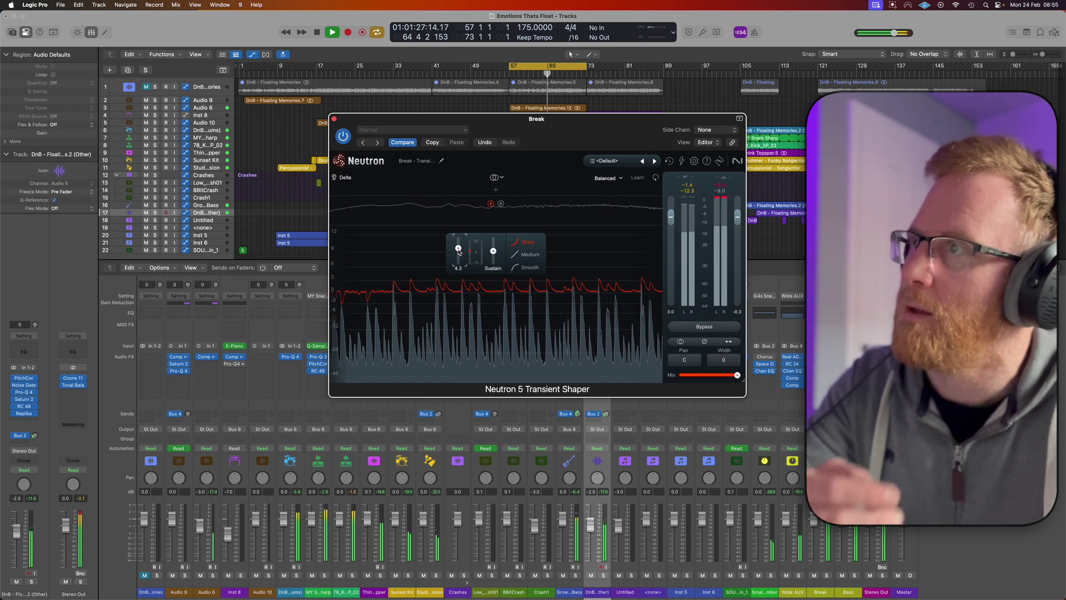
- Set the Transient Shaper's attack to 1 on the Break bus
{"action": "double_click", "coordinate": [459, 250]}
{"action": "left_click", "coordinate": [458, 269]}
{"action": "type", "text": "1"}
{"action": "key", "text": "Return"}
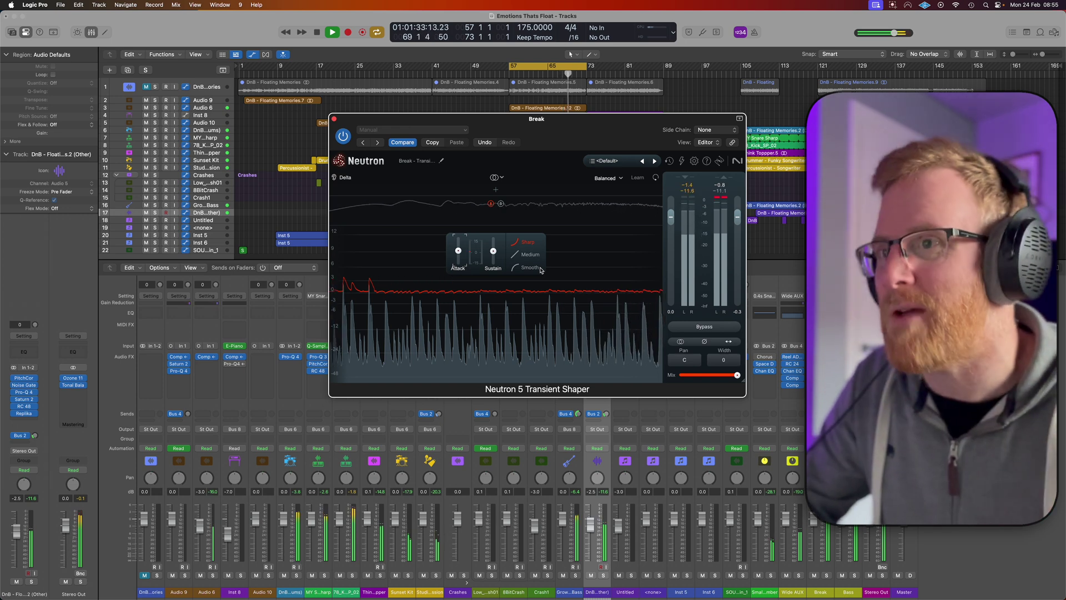
{"action": "left_click", "coordinate": [598, 404]}
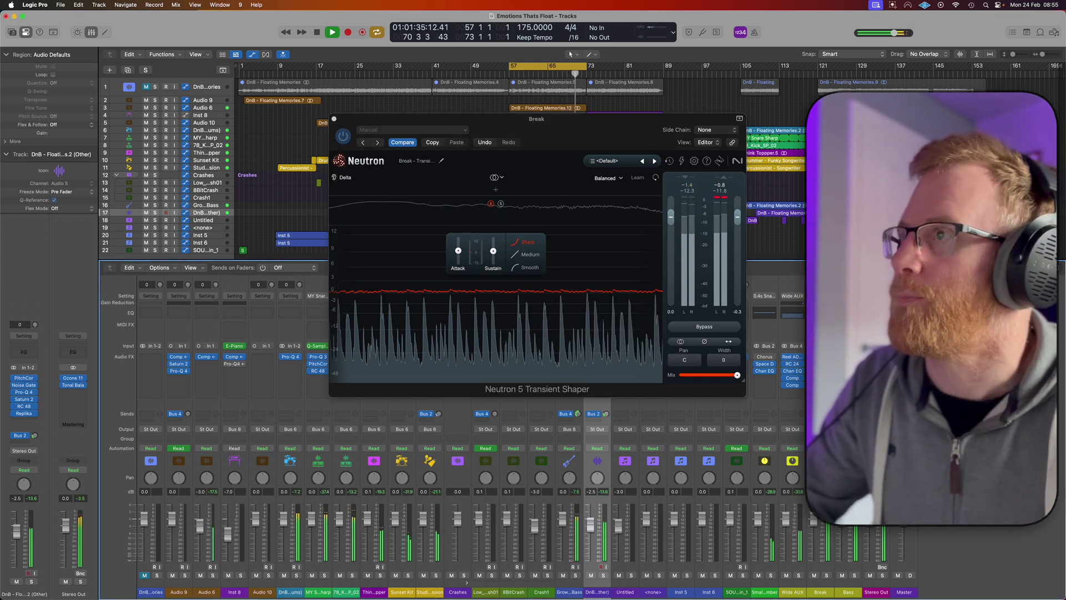
- Play the loop through the Transient Shaper, close the plug-in window, and listen to the full mix again
{"action": "mouse_move", "coordinate": [493, 253]}
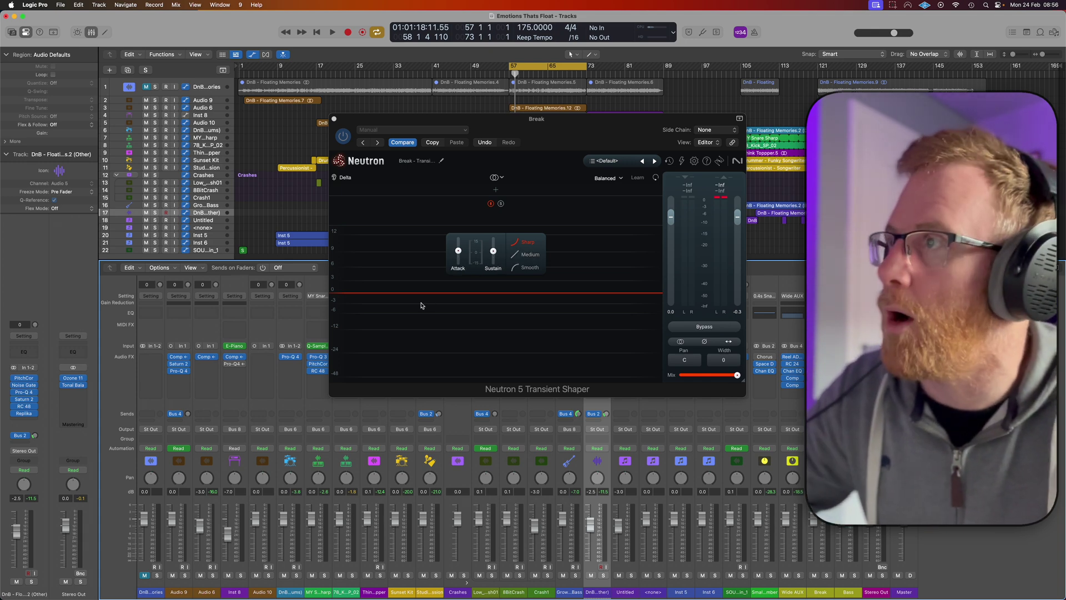
{"action": "key", "text": "space"}
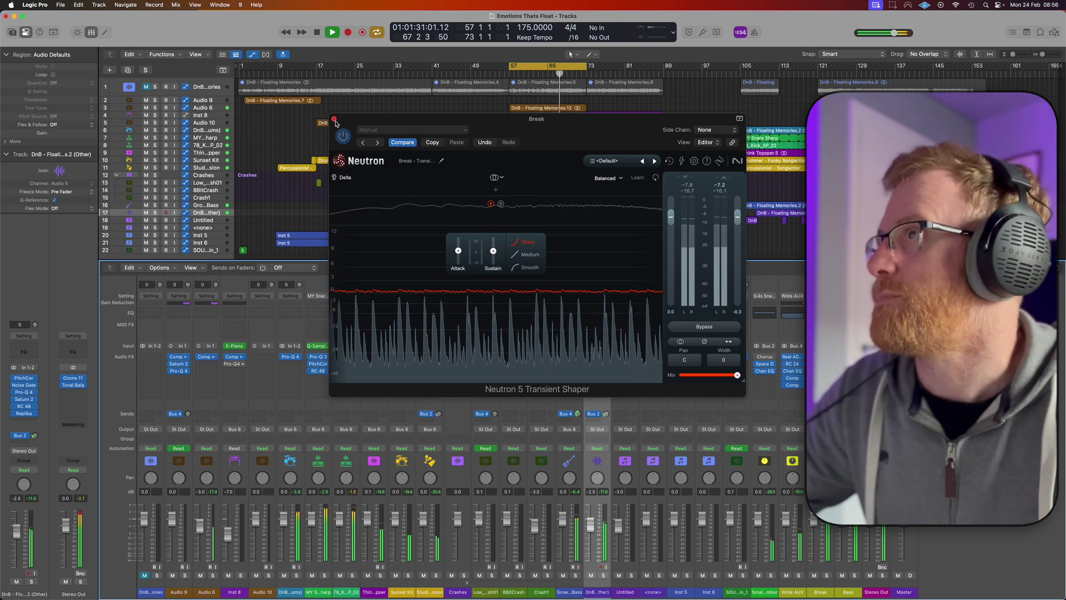
{"action": "left_click", "coordinate": [334, 119]}
{"action": "key", "text": "space"}
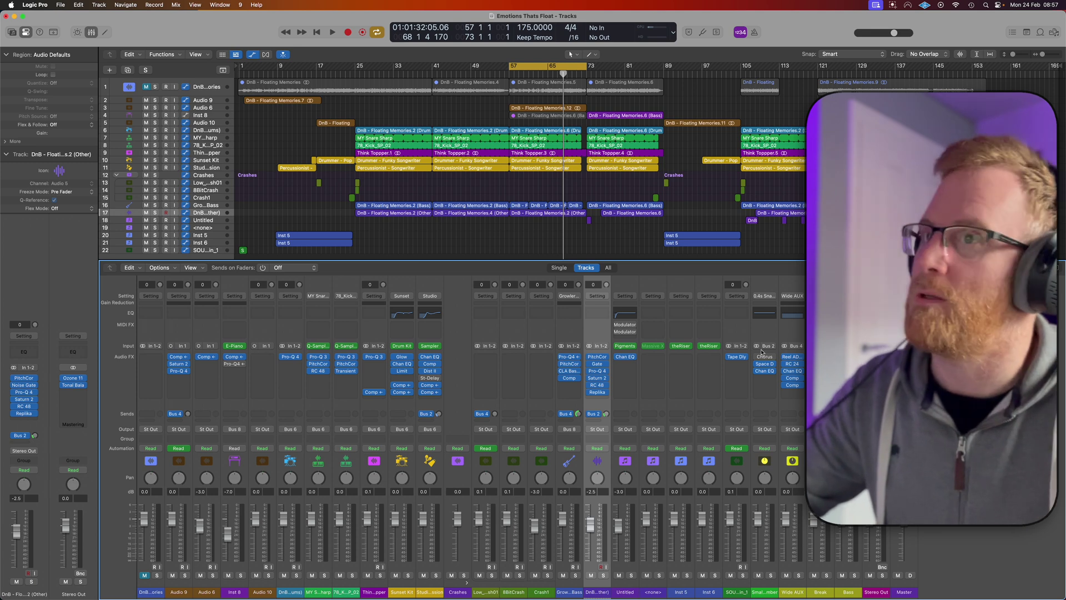
{"action": "key", "text": "space"}
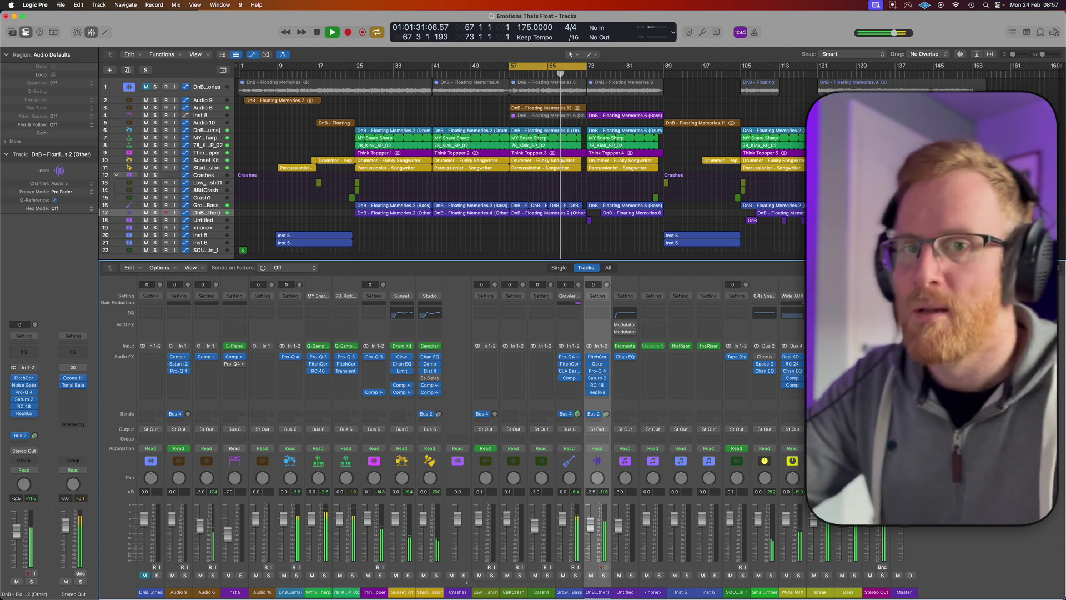
{"action": "key", "text": "space"}
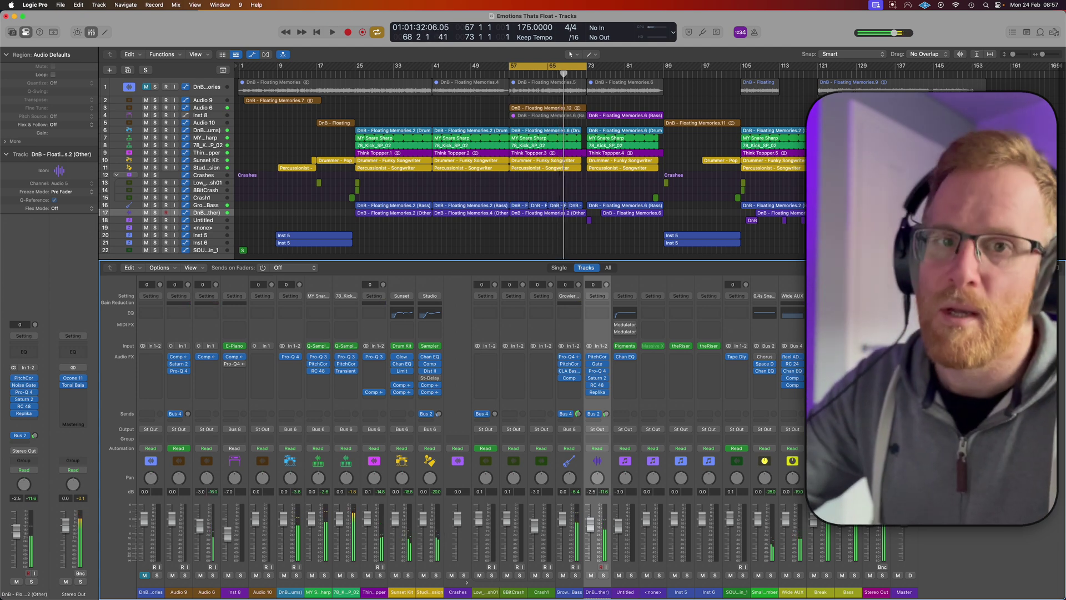